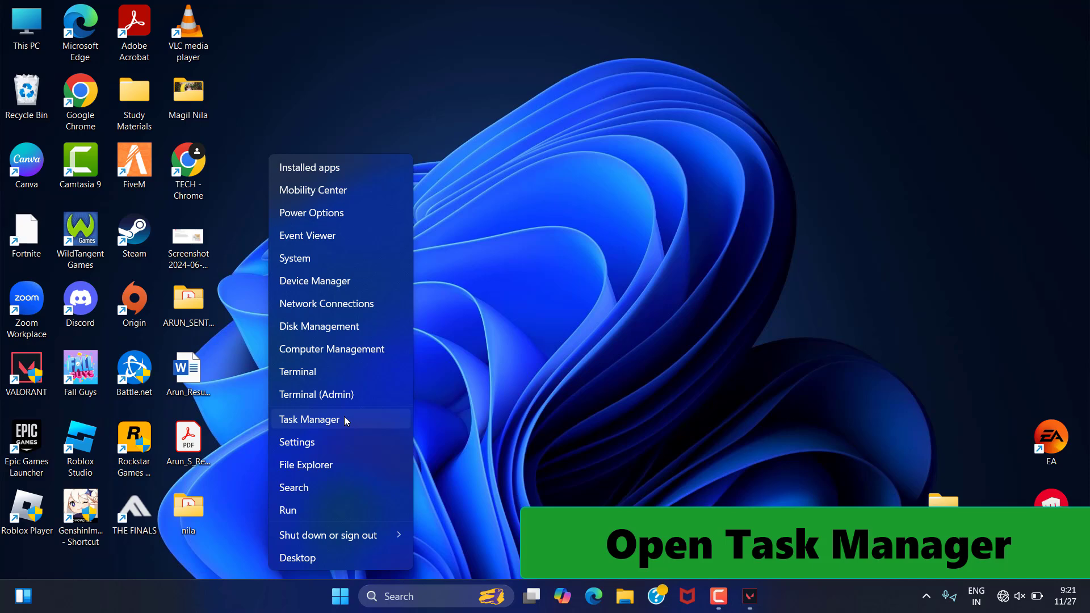
Step: End the Riot Client task in Task Manager and close the window
click(349, 419)
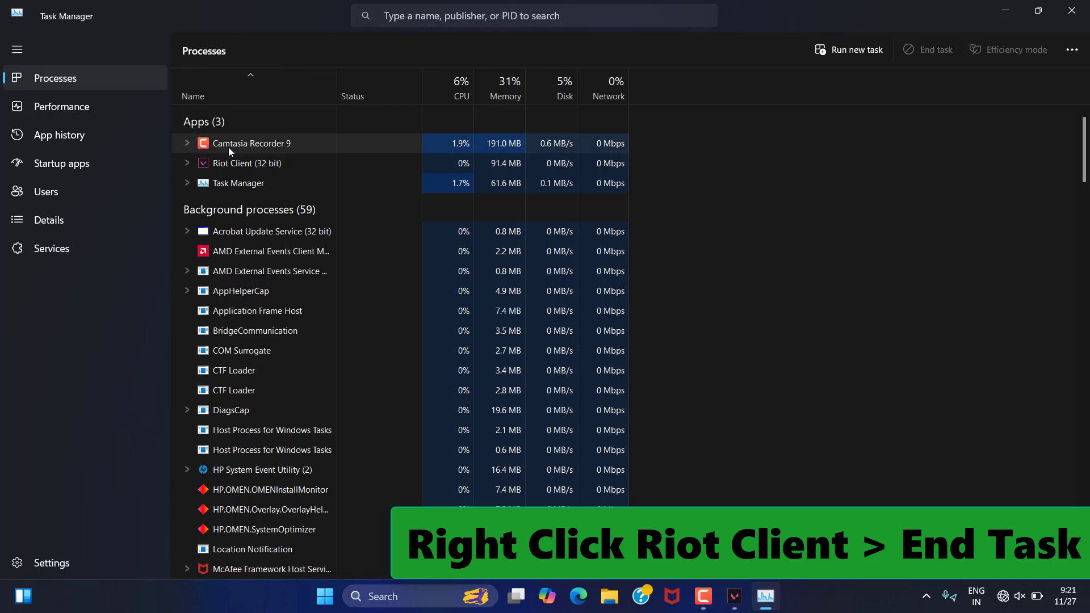
right_click(294, 165)
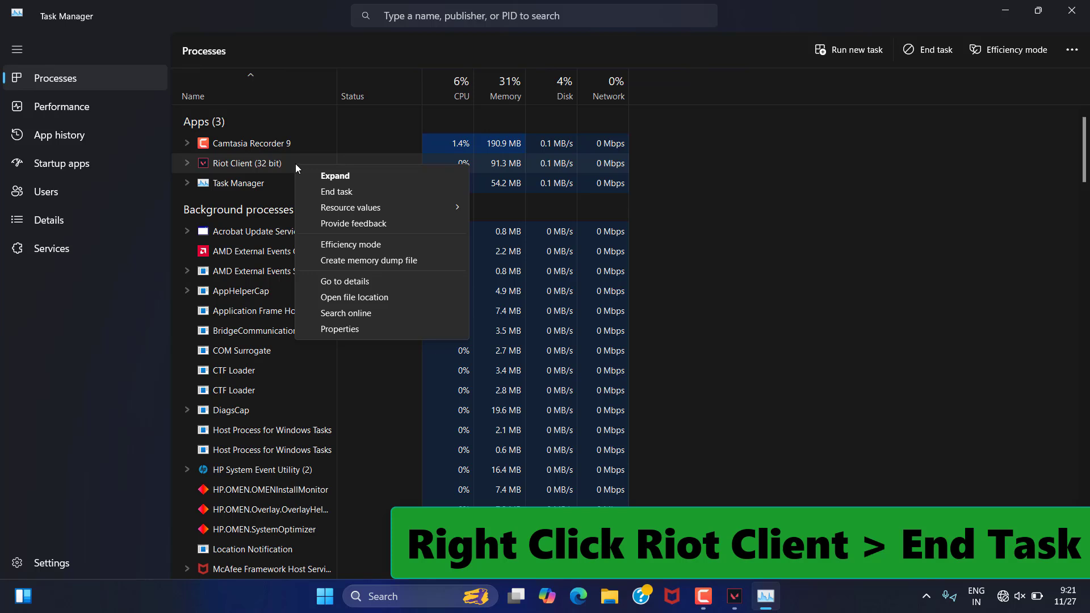
click(369, 192)
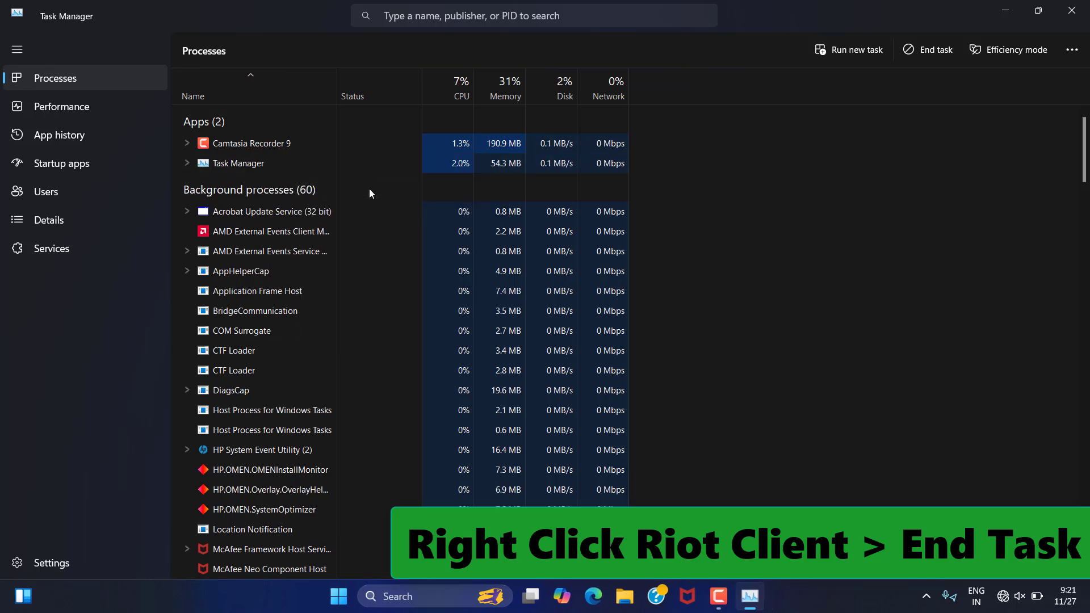
click(1078, 7)
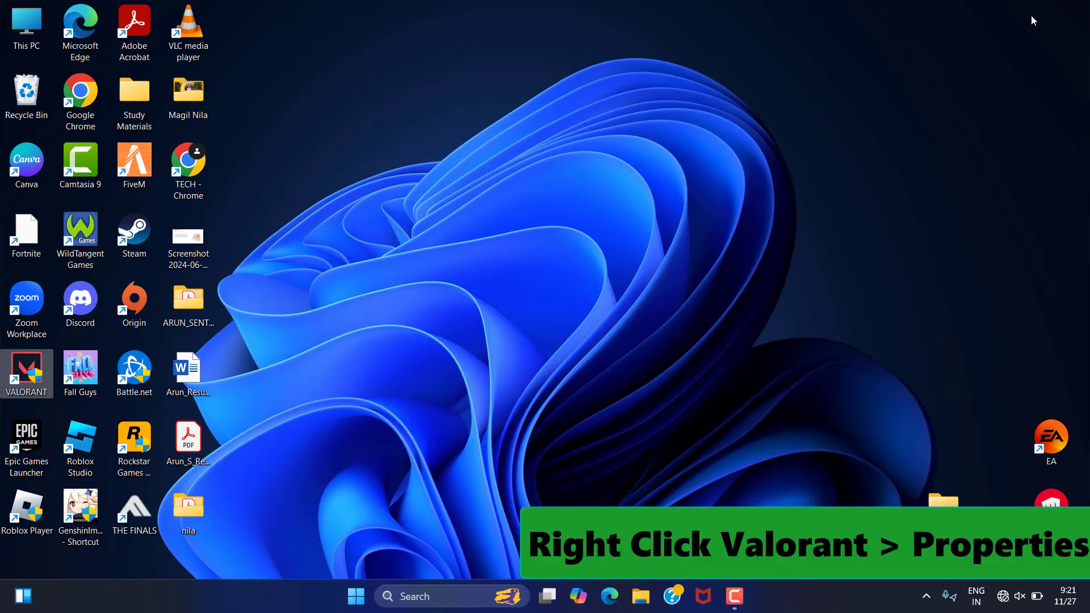
click(459, 341)
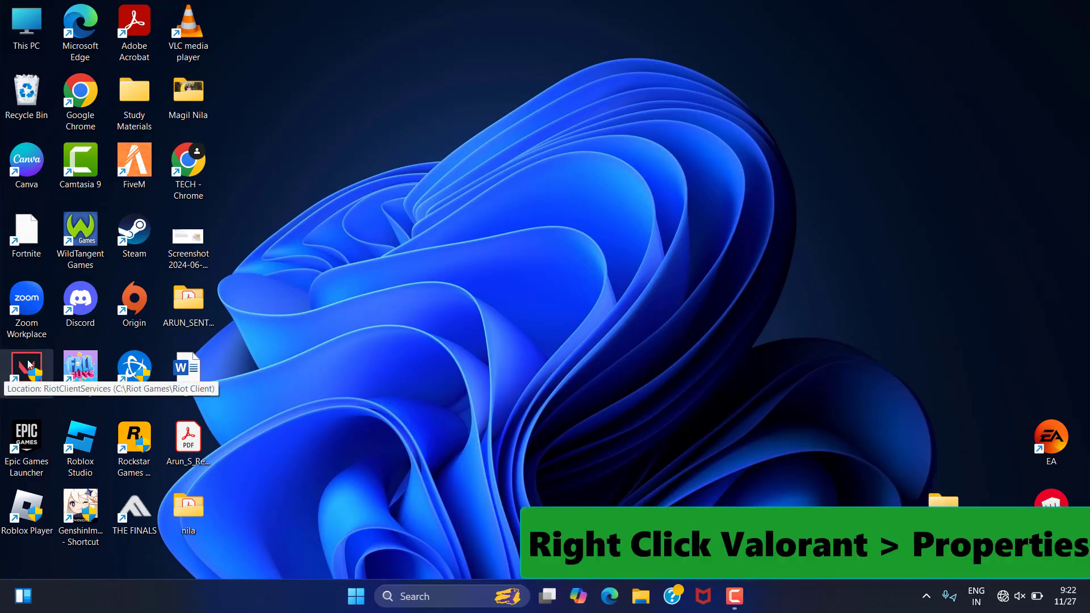
Step: In the VALORANT desktop shortcut's properties, set the program to run in compatibility mode for Windows 8
right_click(28, 359)
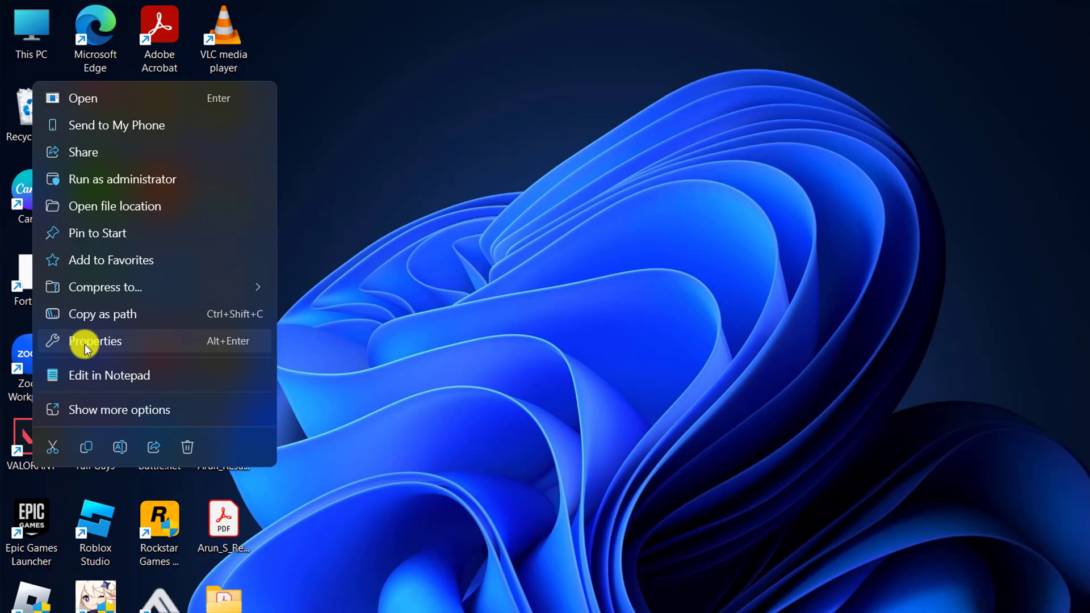
click(85, 341)
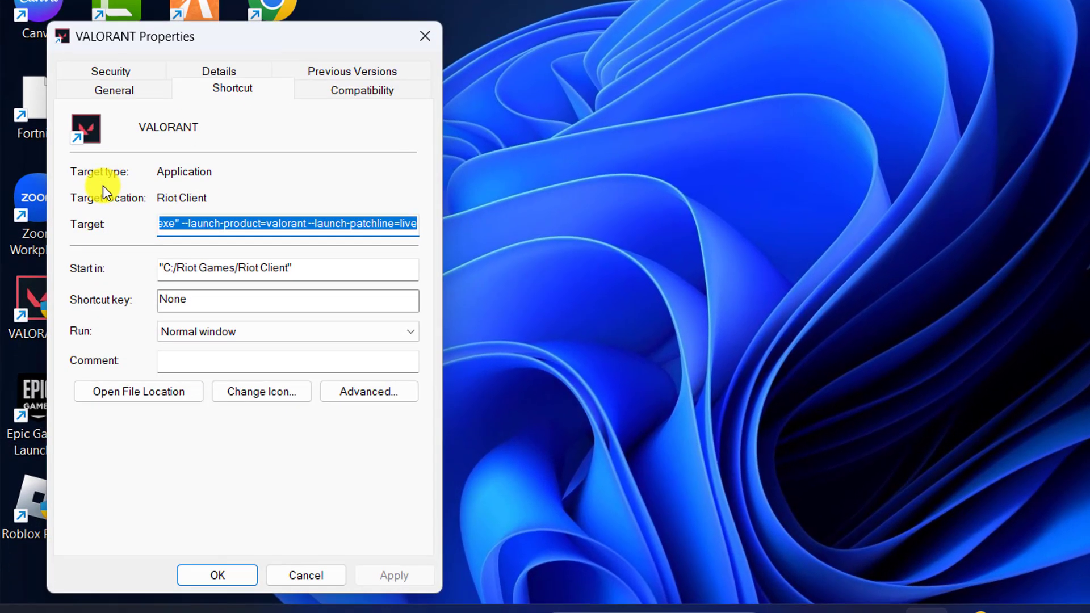
click(377, 89)
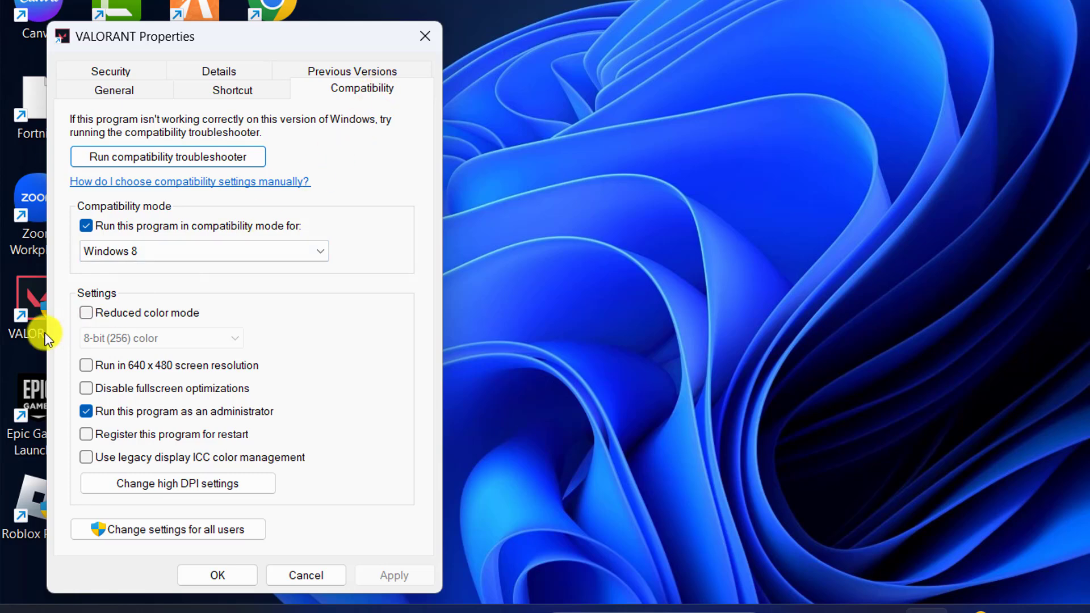
click(87, 226)
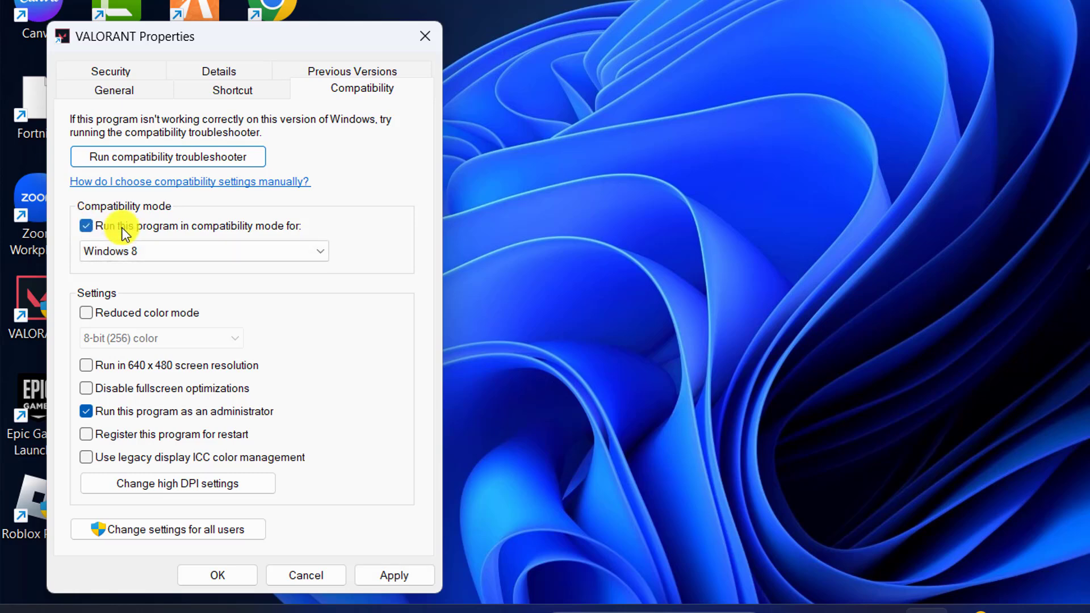
click(324, 257)
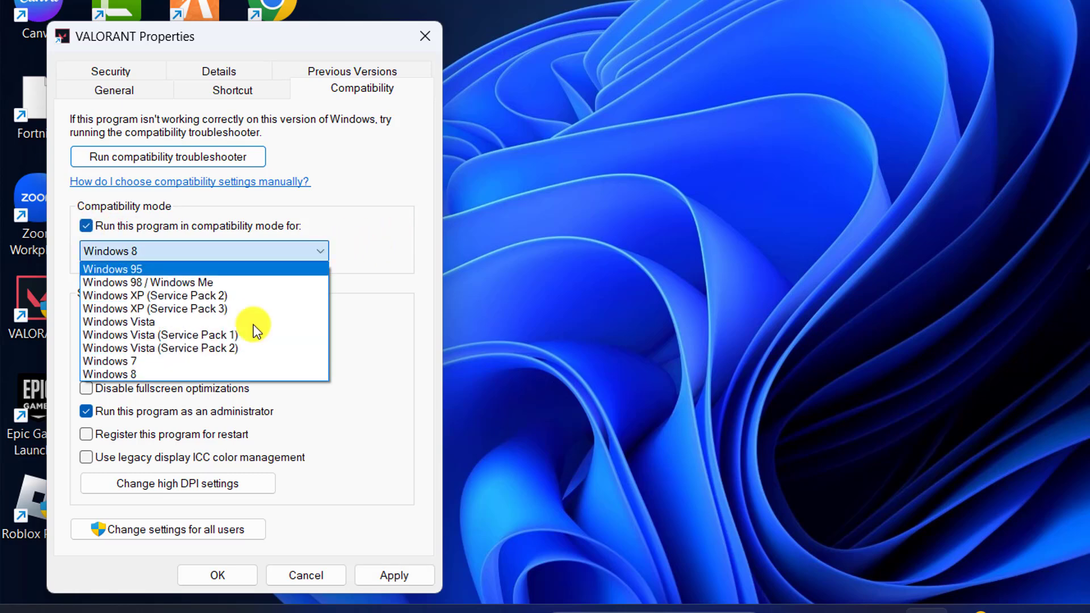
click(185, 374)
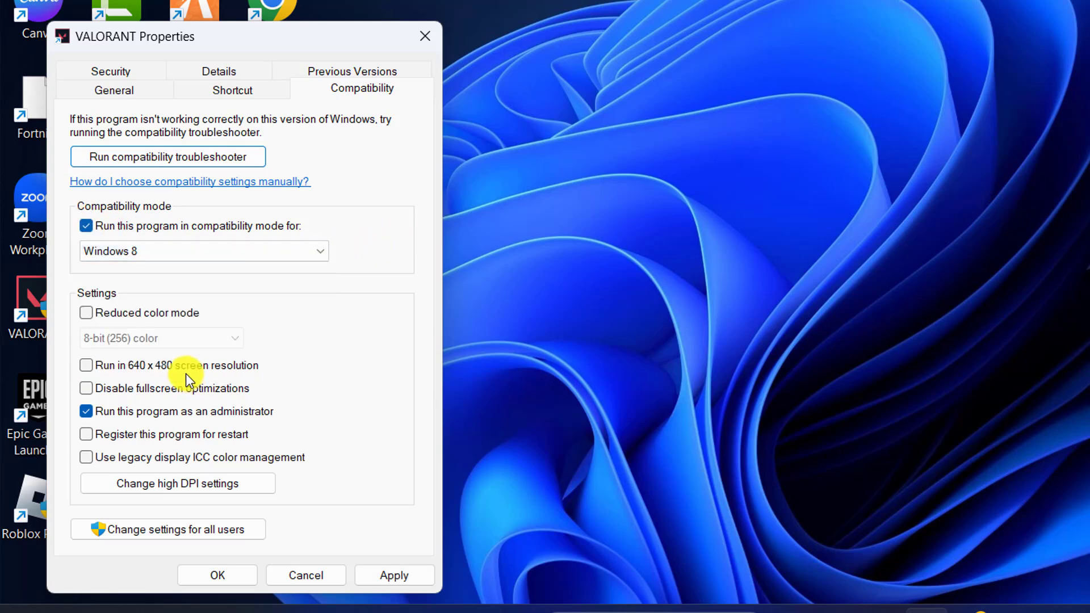
Step: Disable fullscreen optimizations for VALORANT, then apply the compatibility settings and close its properties
click(87, 389)
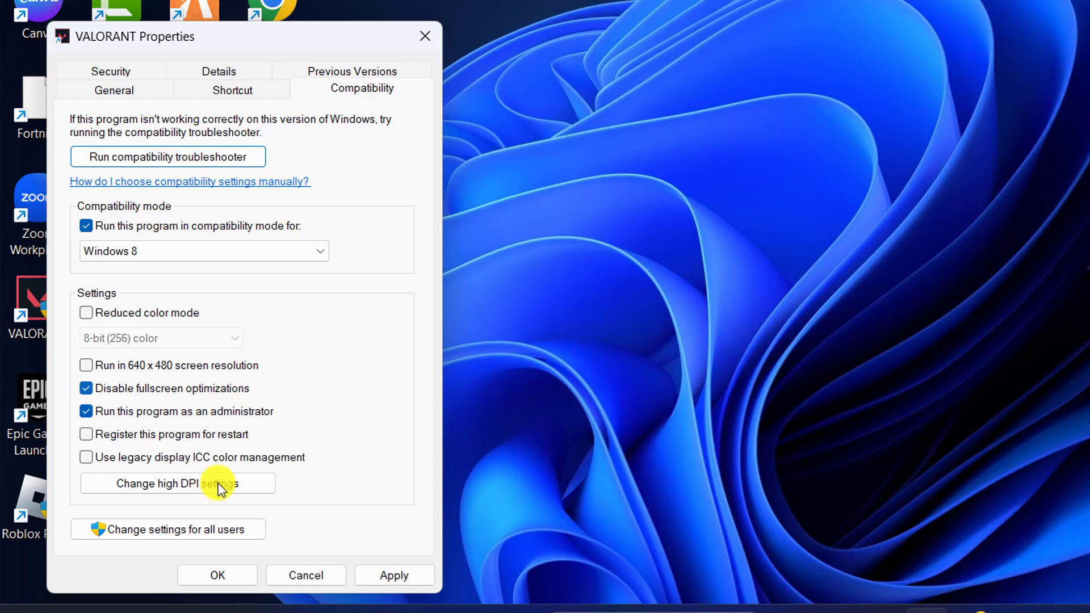
click(412, 575)
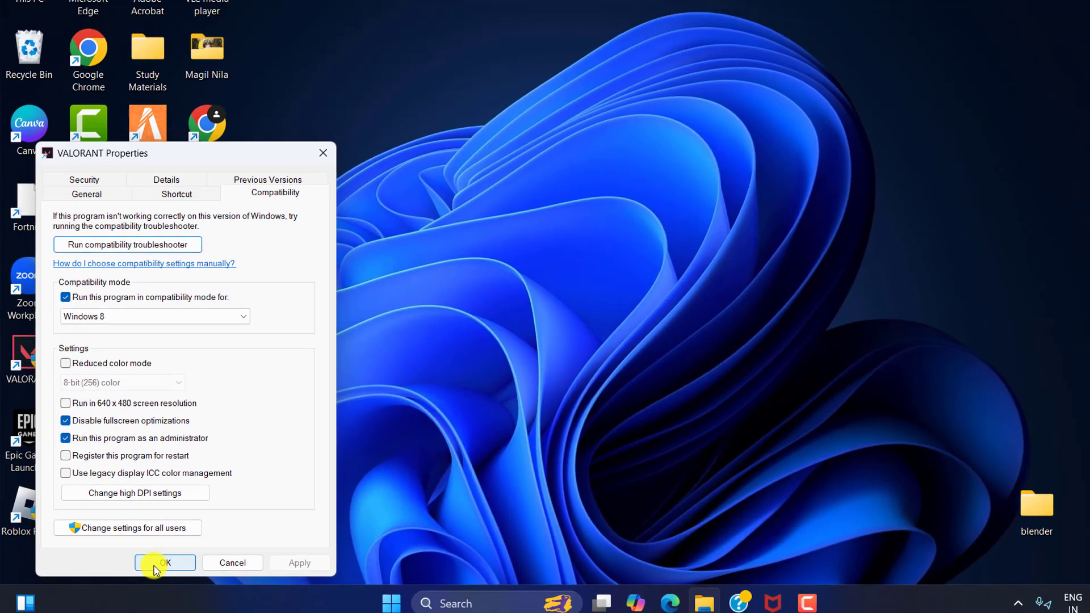
click(202, 582)
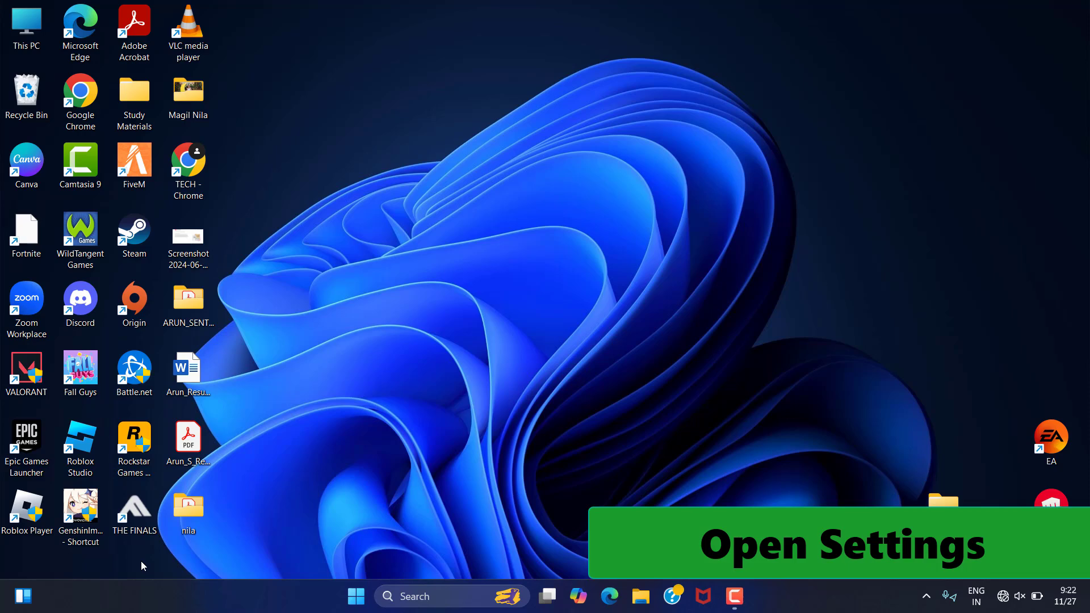
Step: In the Windows display settings, set the display resolution to 1920 × 1080 (Recommended) and close Settings
right_click(356, 599)
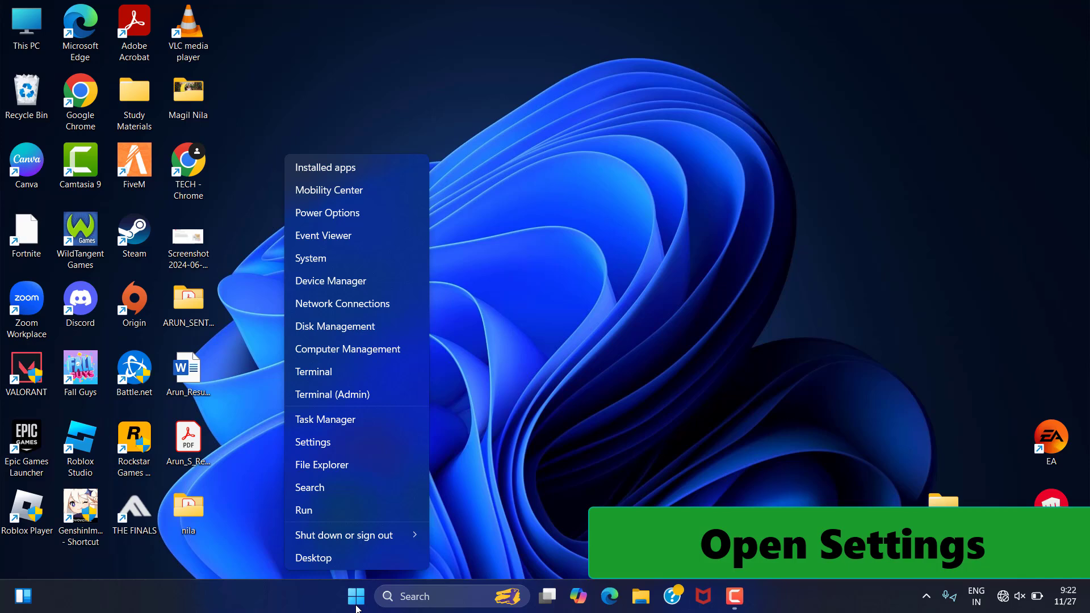
click(355, 443)
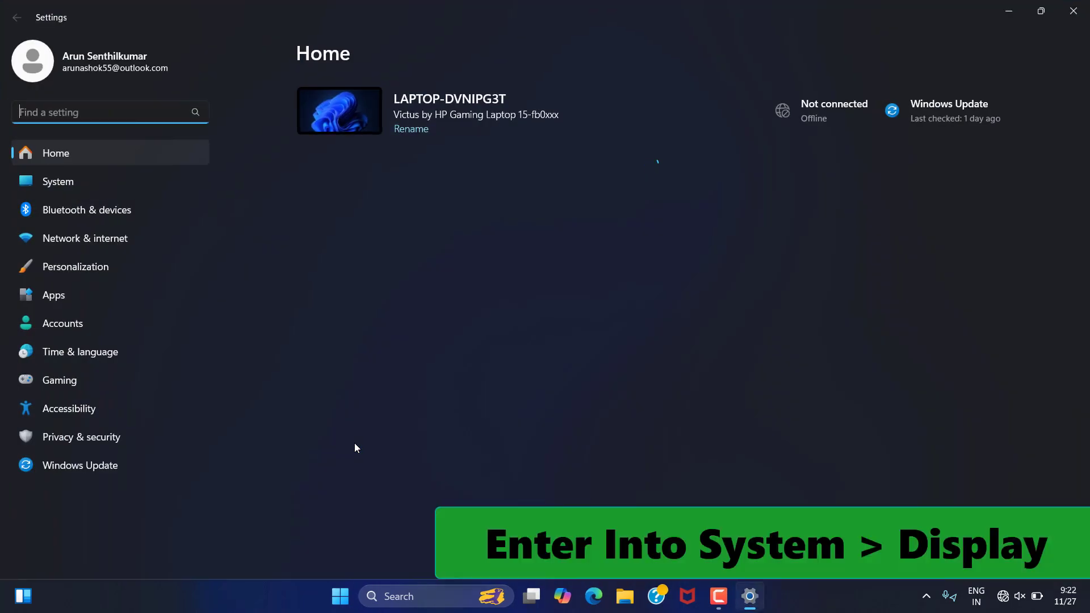
click(89, 187)
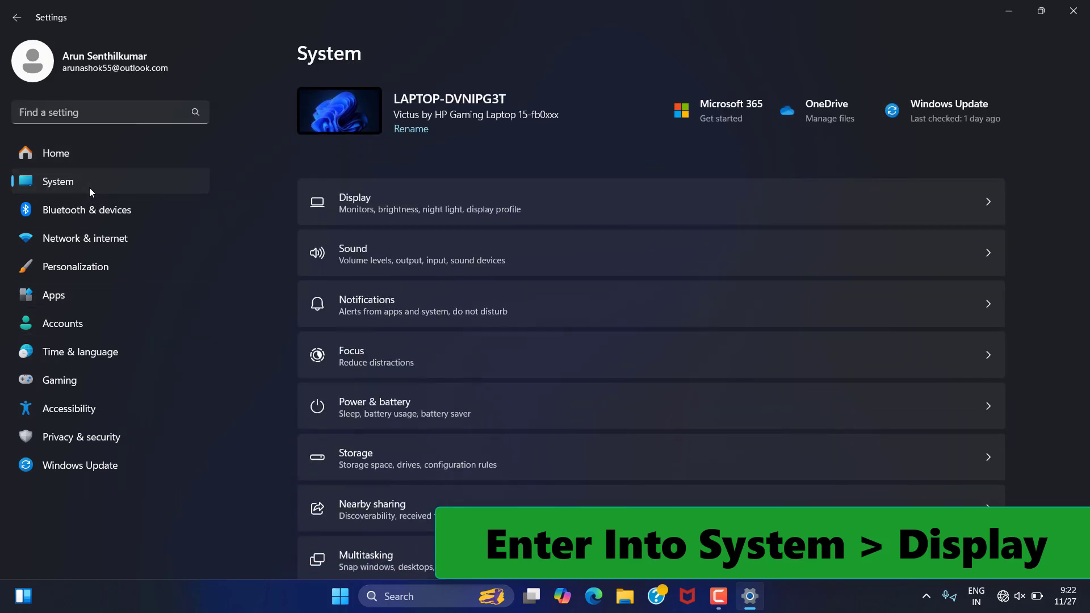
click(669, 214)
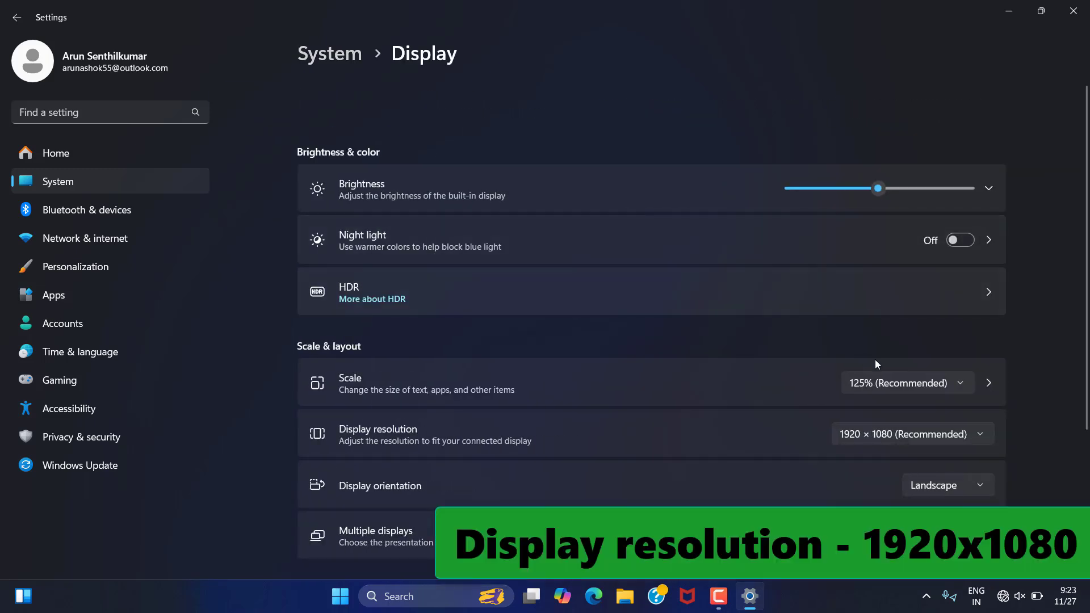
click(970, 437)
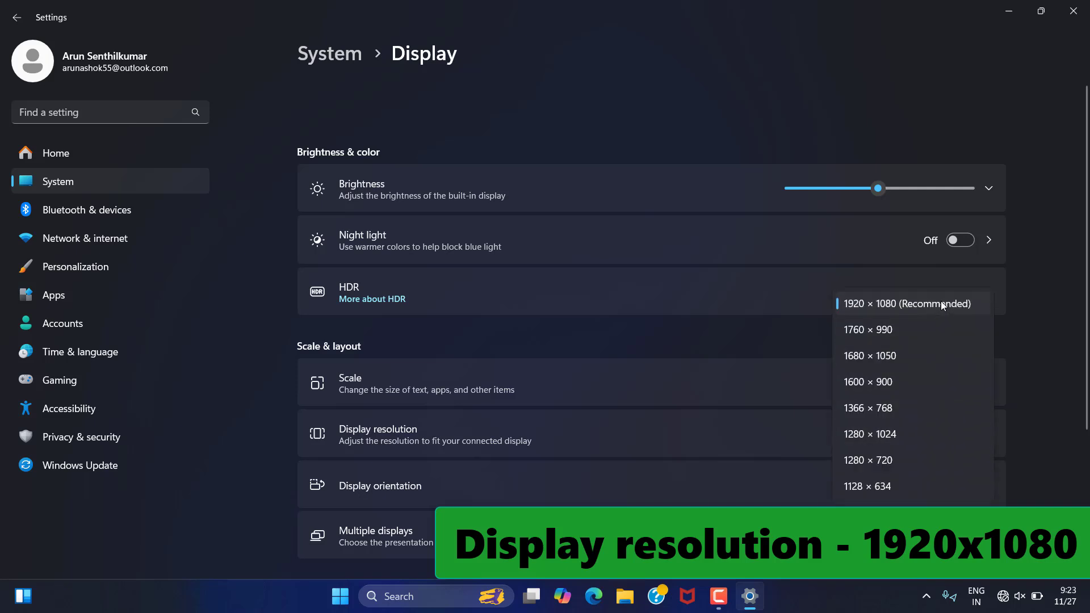
click(941, 301)
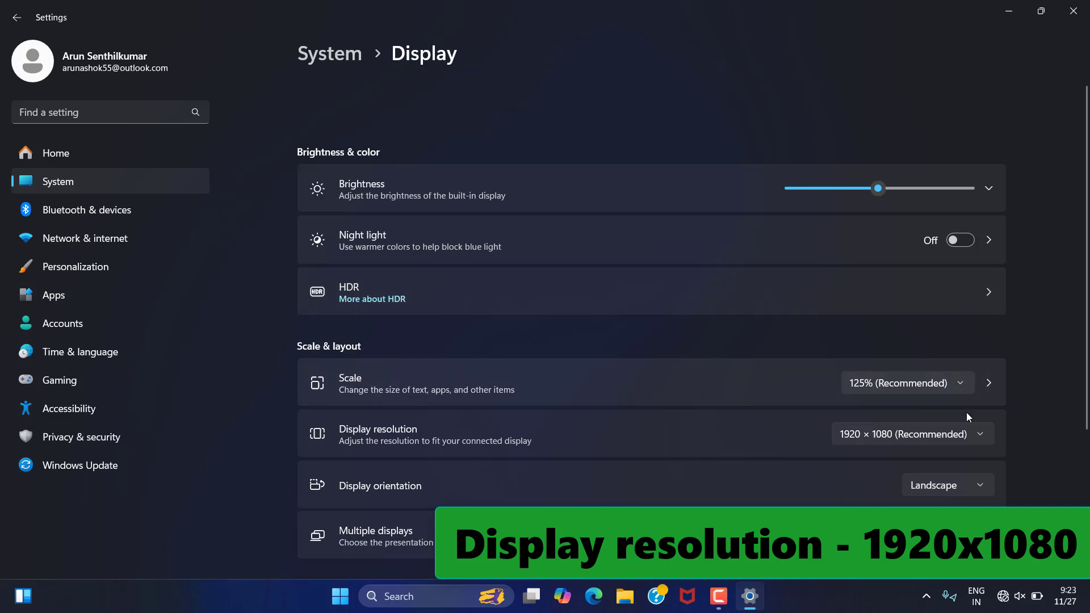
click(1070, 13)
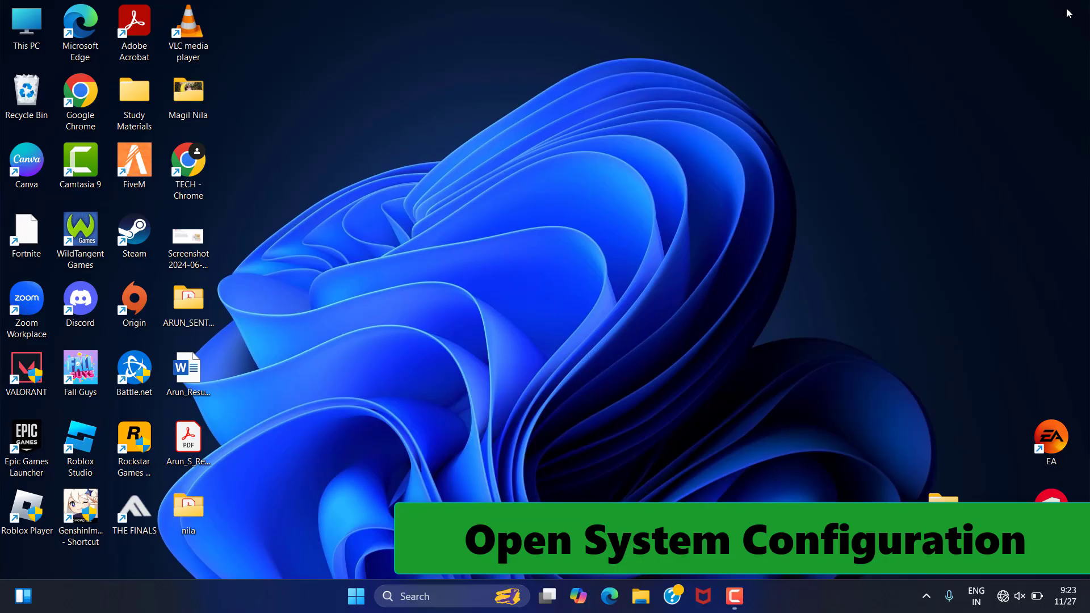
Step: In System Configuration, hide all Microsoft services, disable all remaining services, and save without restarting
click(386, 601)
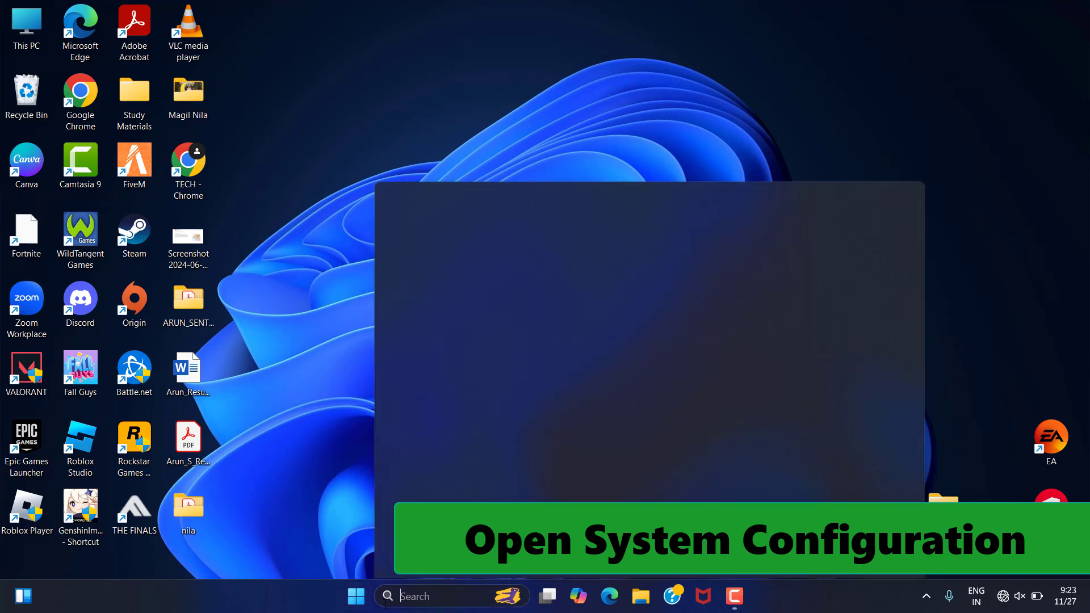
text(system configuration)
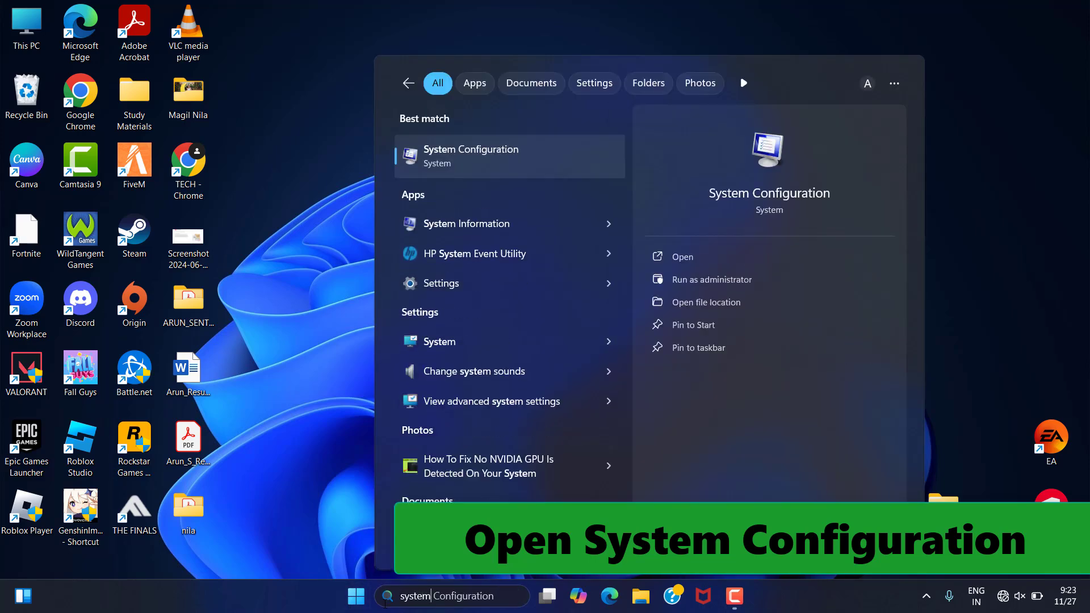
click(683, 251)
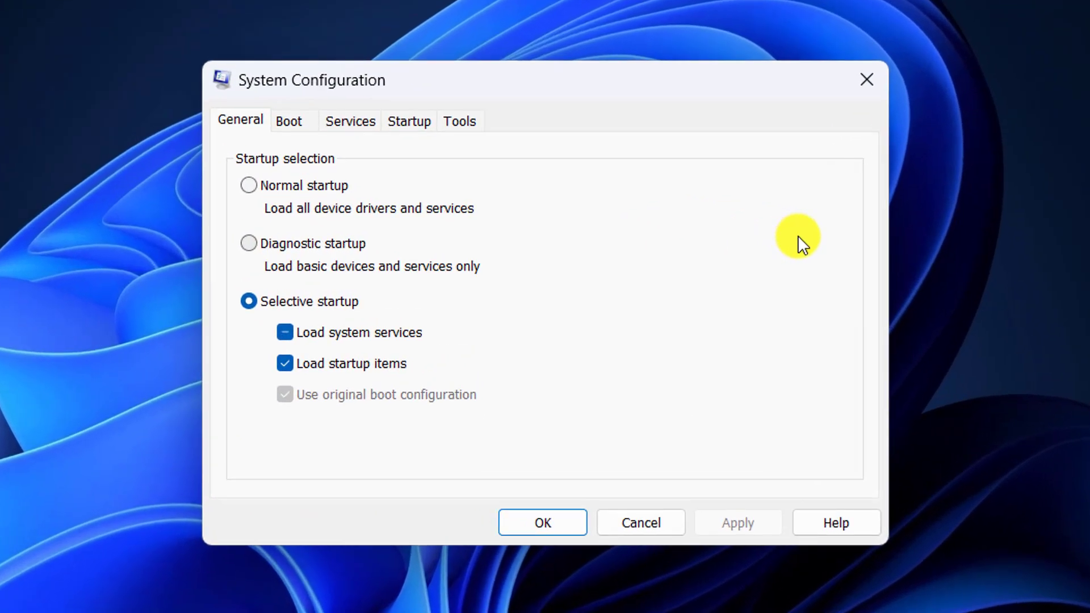
click(347, 120)
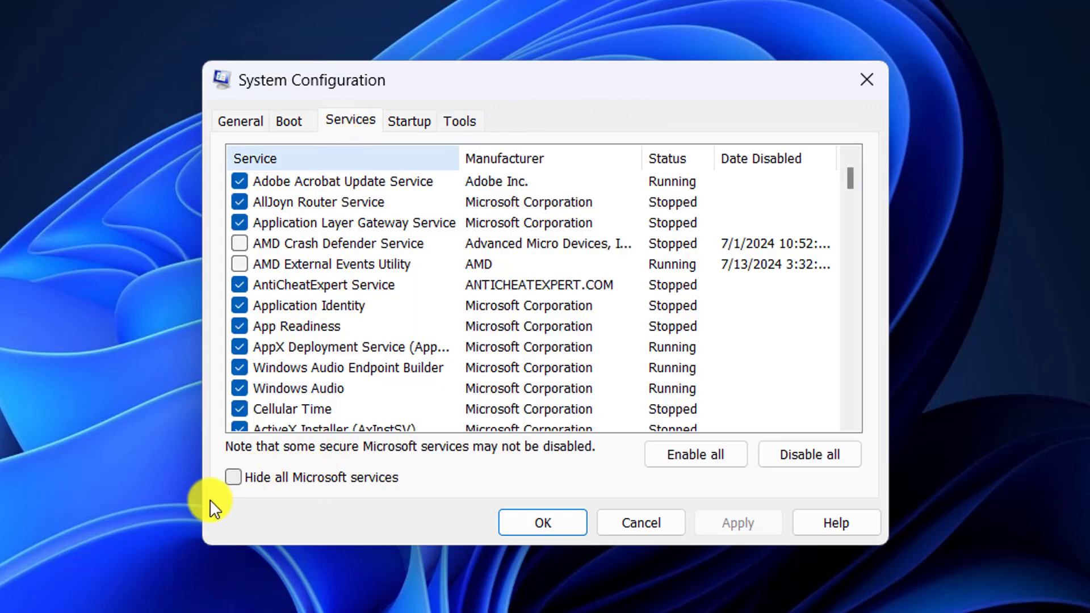
click(233, 476)
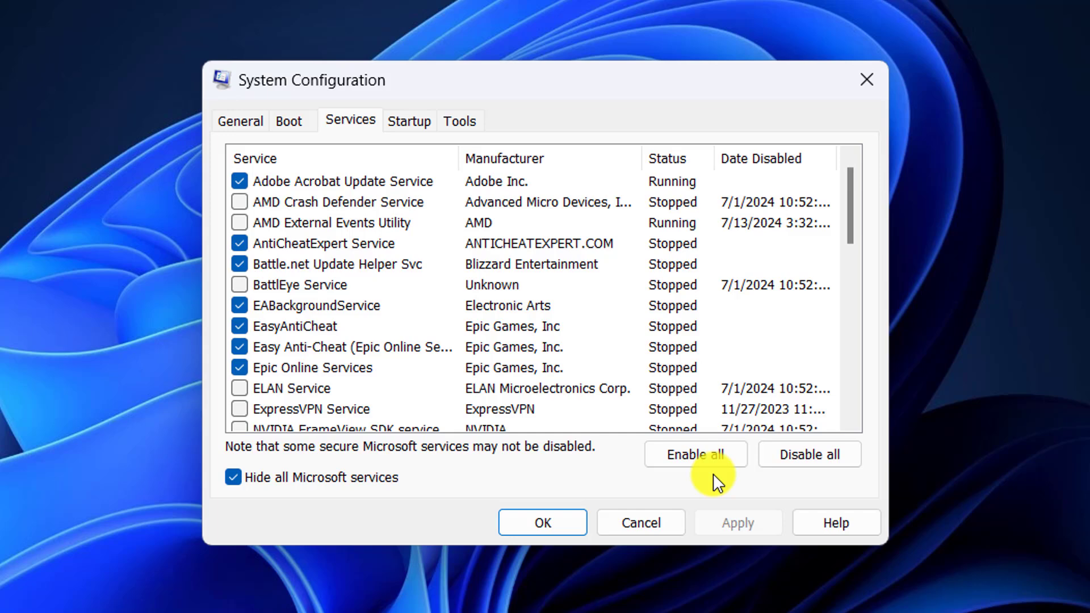
click(786, 459)
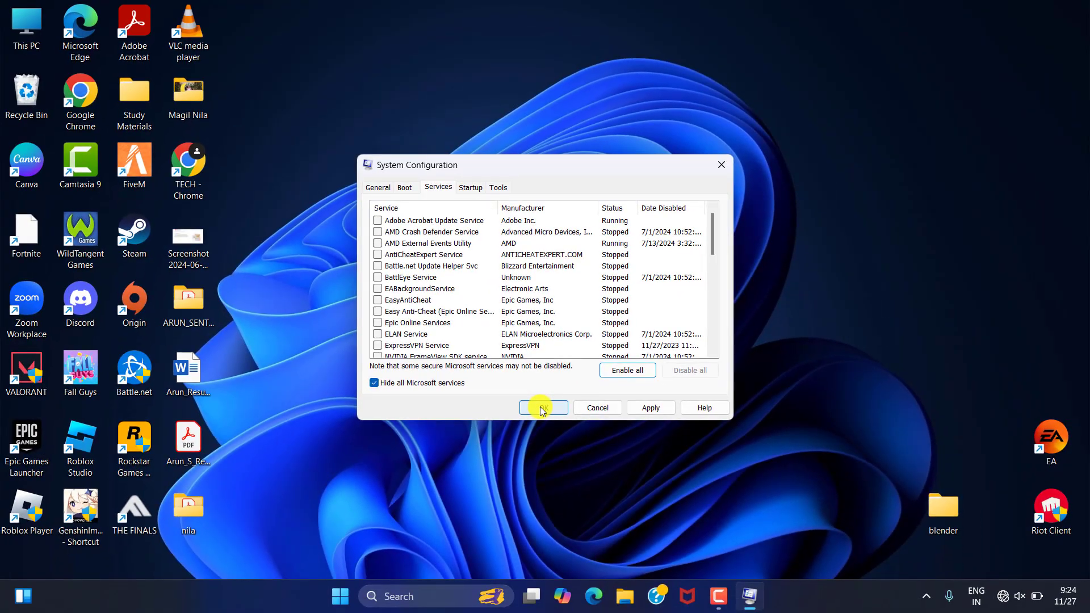
click(540, 407)
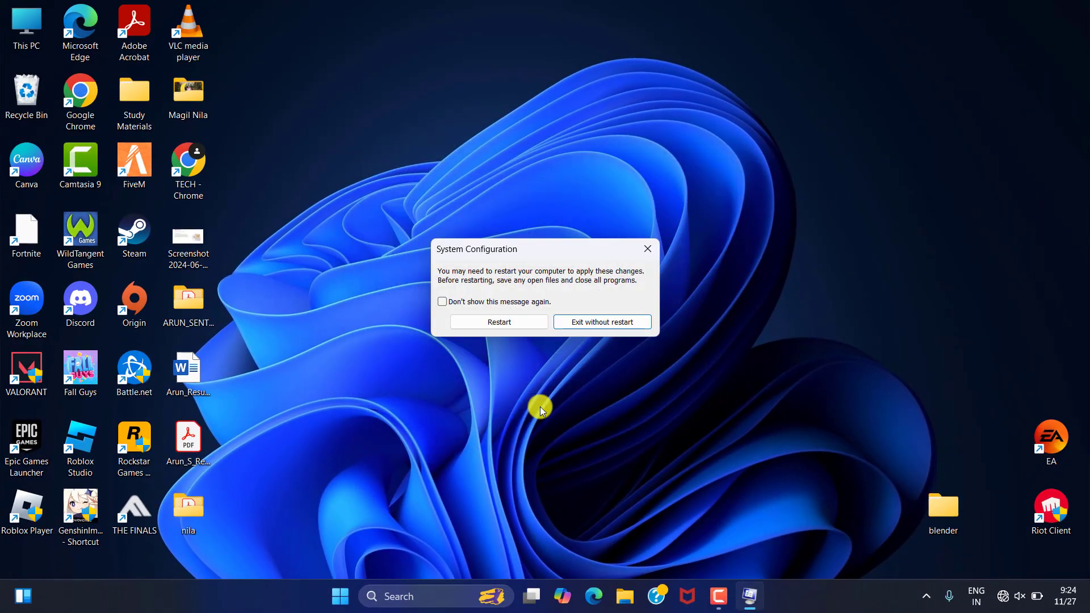
click(581, 323)
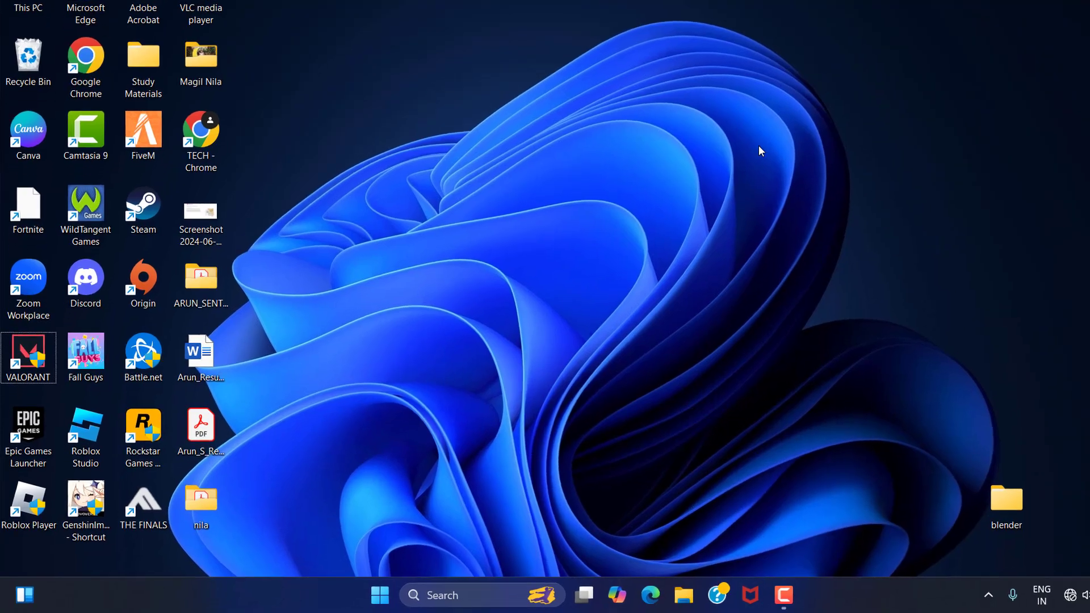
Step: Open the %localappdata% folder through the Run dialog and locate the VALORANT folder in it
key(super+r)
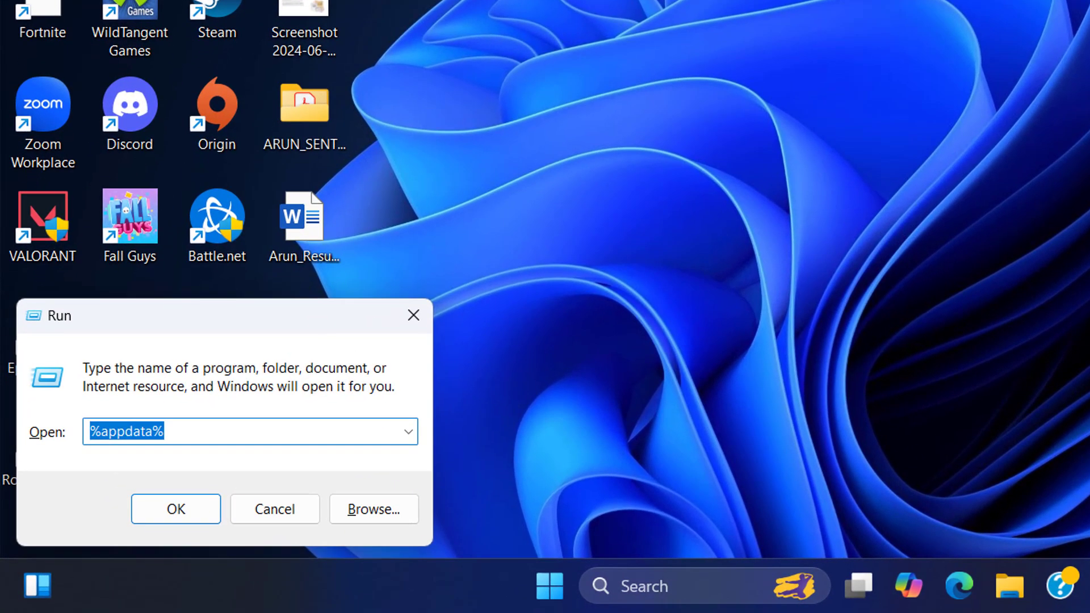
key(BackSpace)
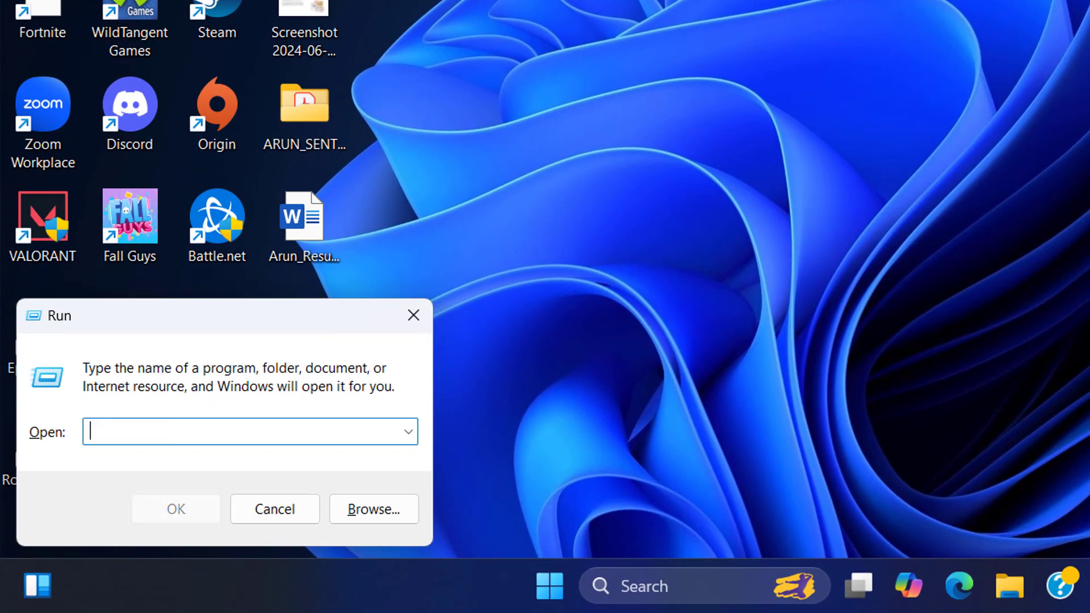
text(%)
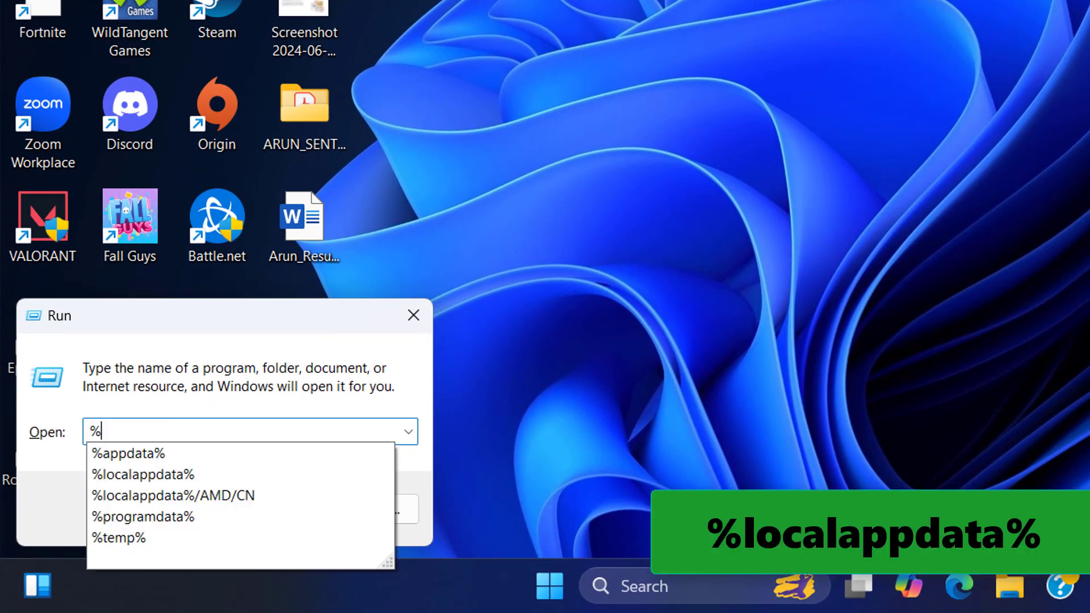
key(Down)
key(Down)
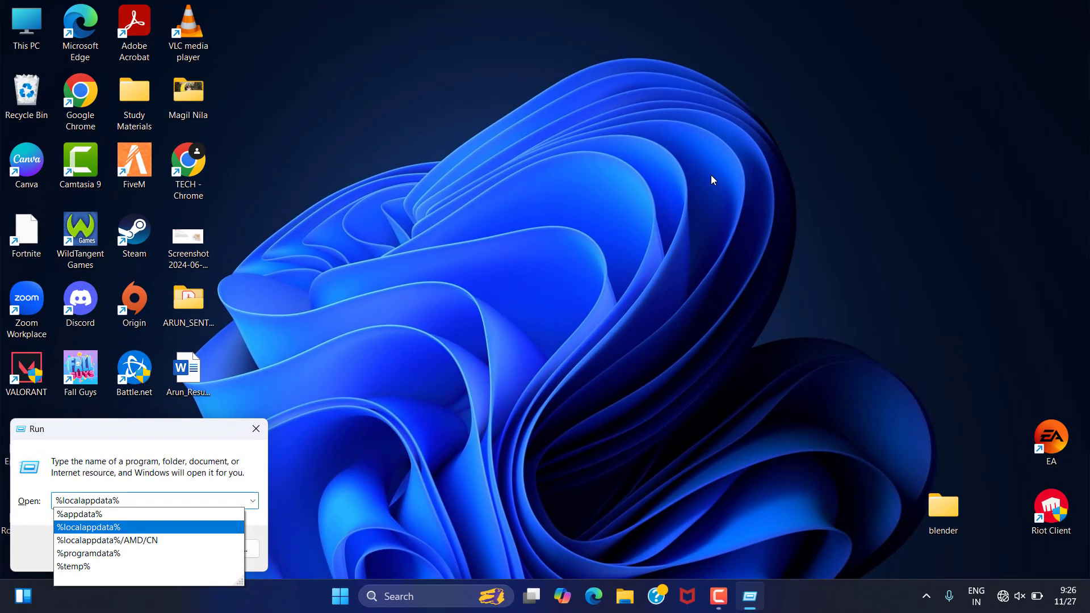
key(Return)
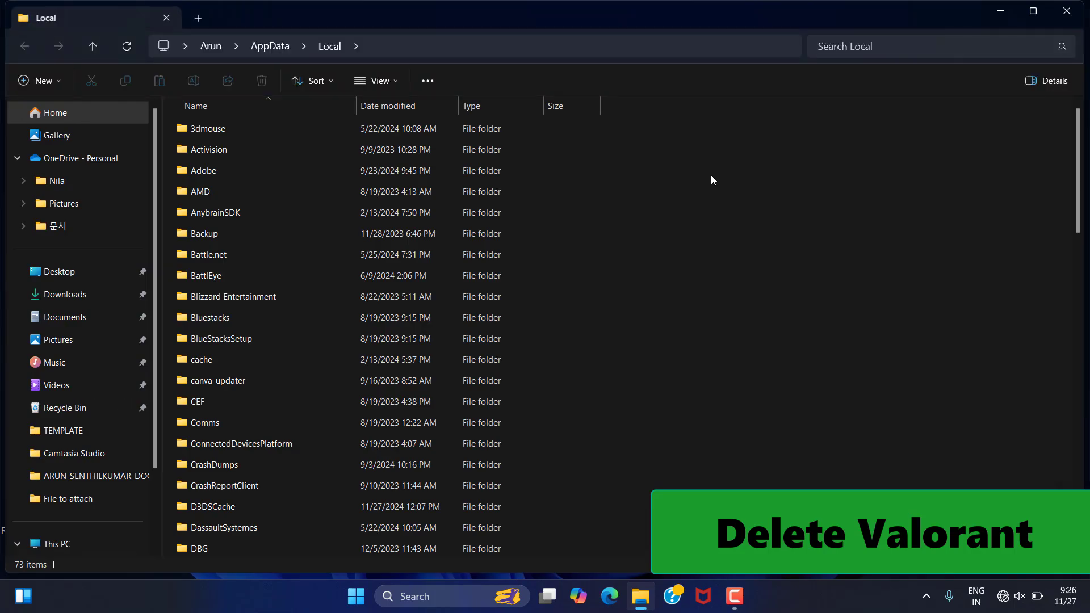
scroll(637, 203, down, 15)
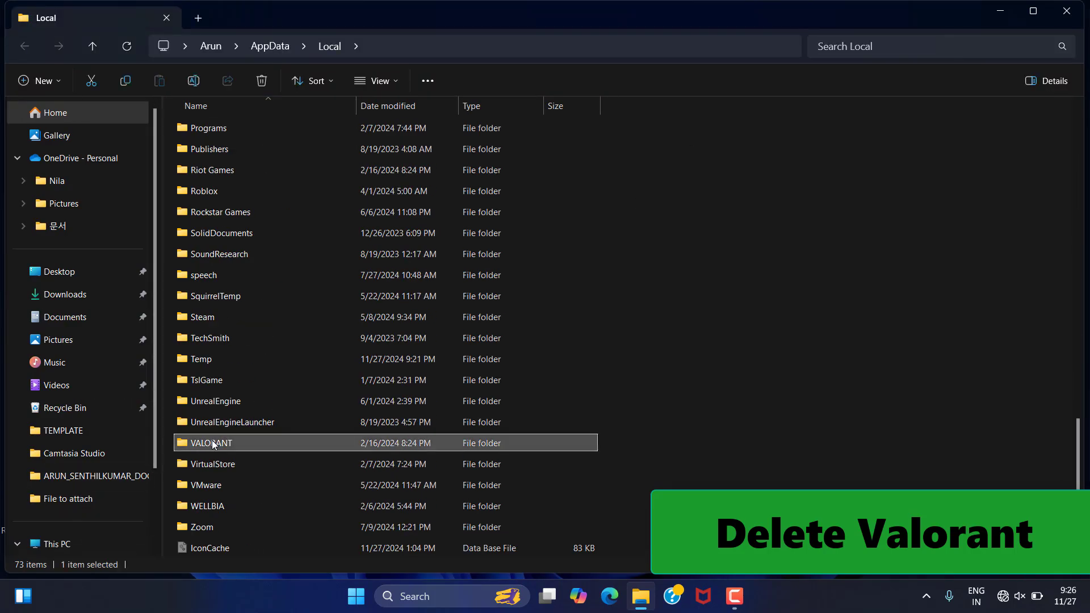
Step: Delete the VALORANT folder from the Local app data folder
click(213, 443)
right_click(214, 444)
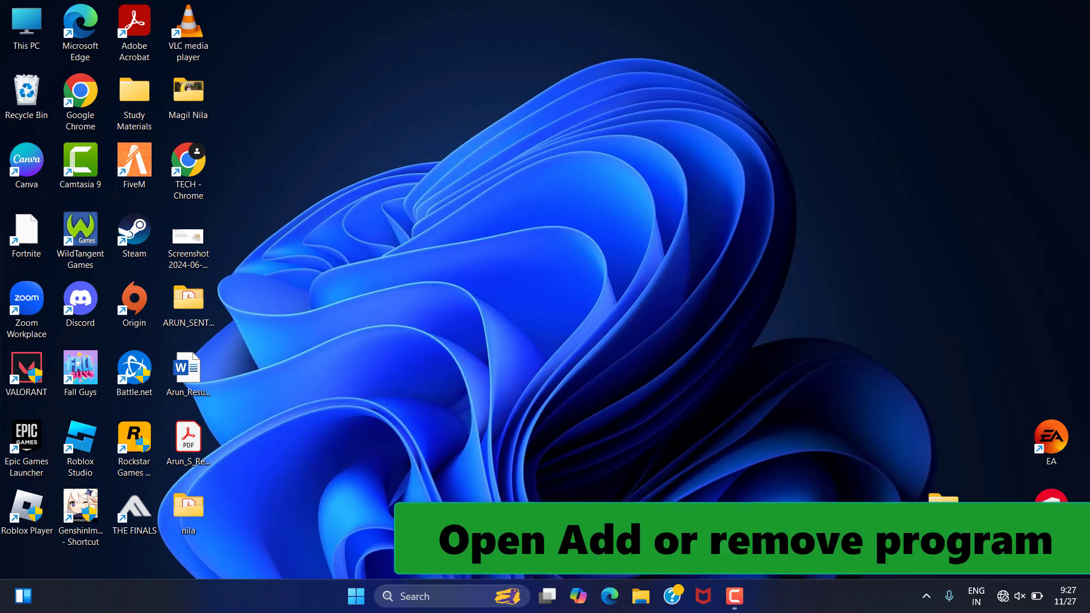
Step: Find and open Add or remove programs through Windows search, and uninstall VALORANT from the installed apps
click(354, 604)
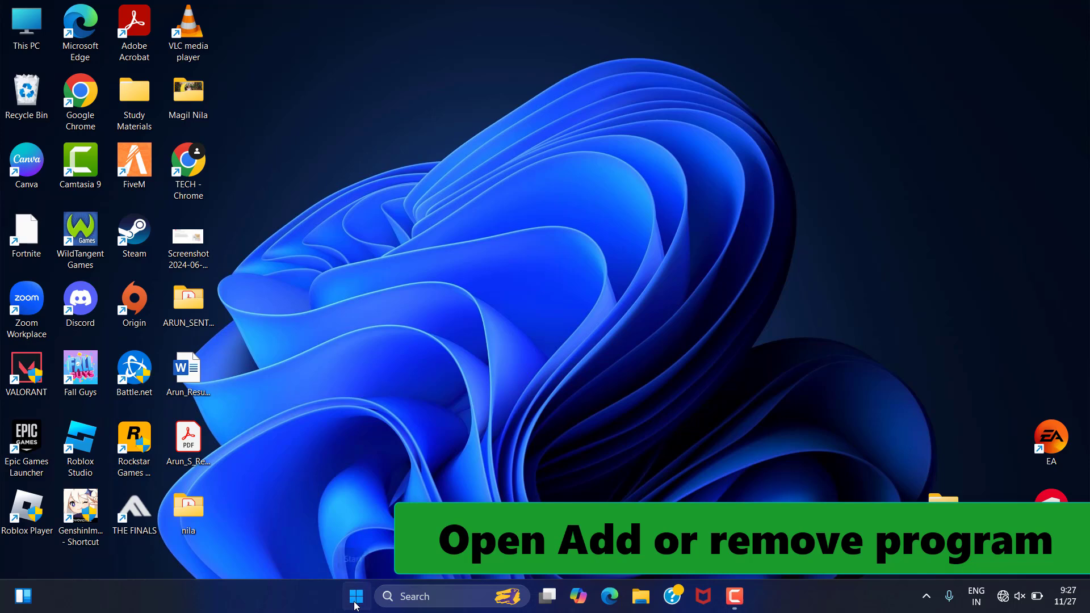
click(391, 600)
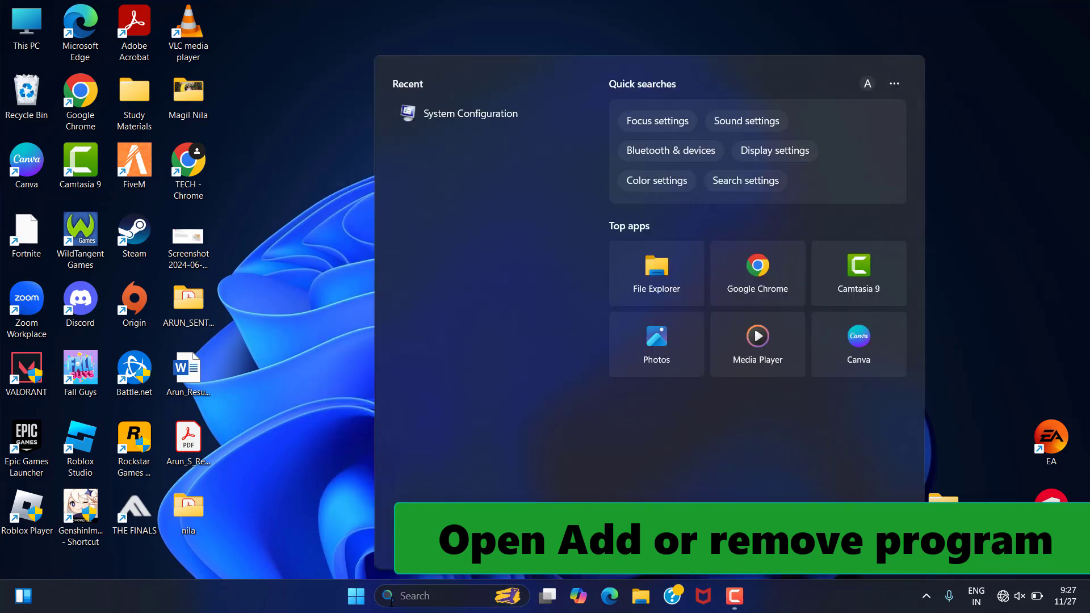
text(add)
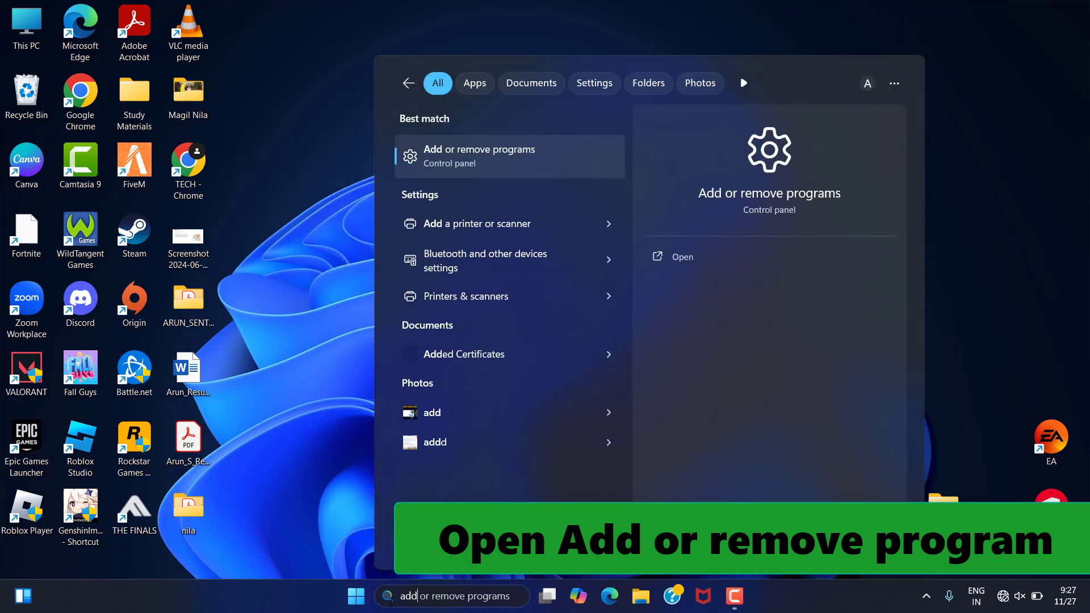
click(703, 261)
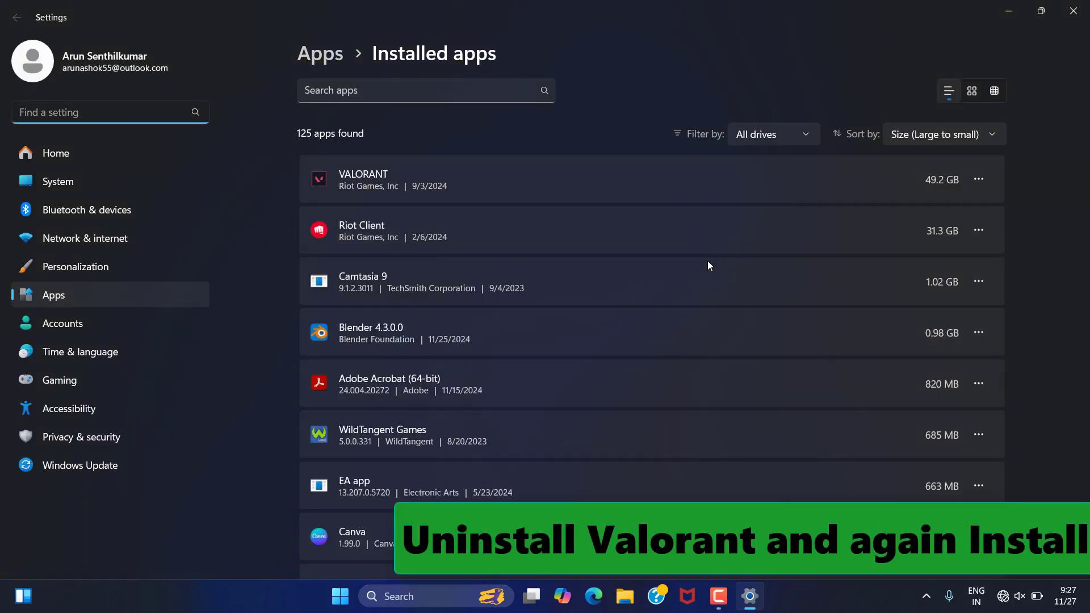
click(992, 172)
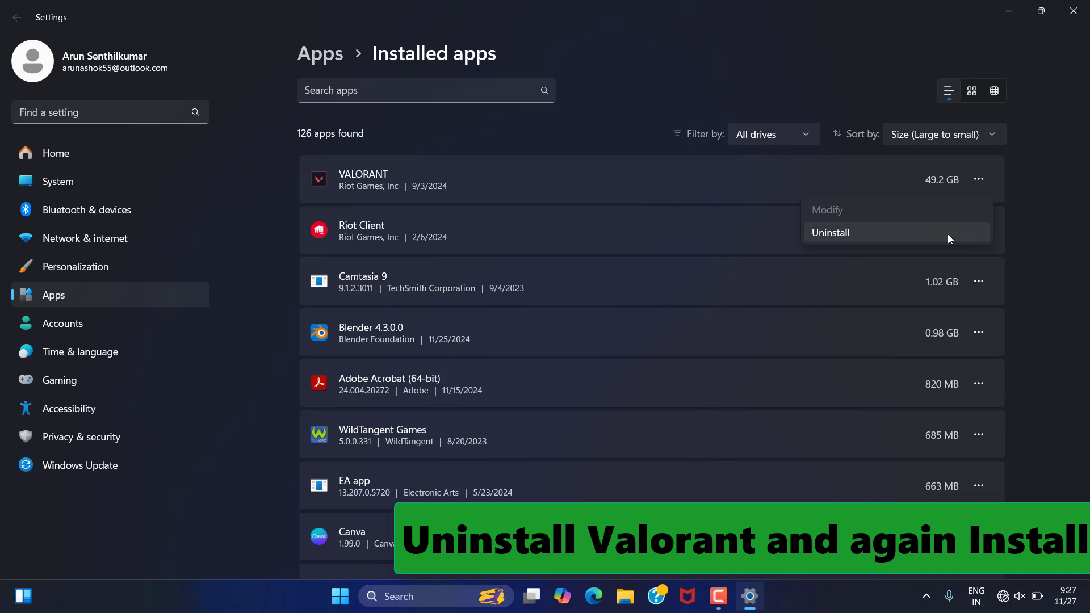
click(947, 232)
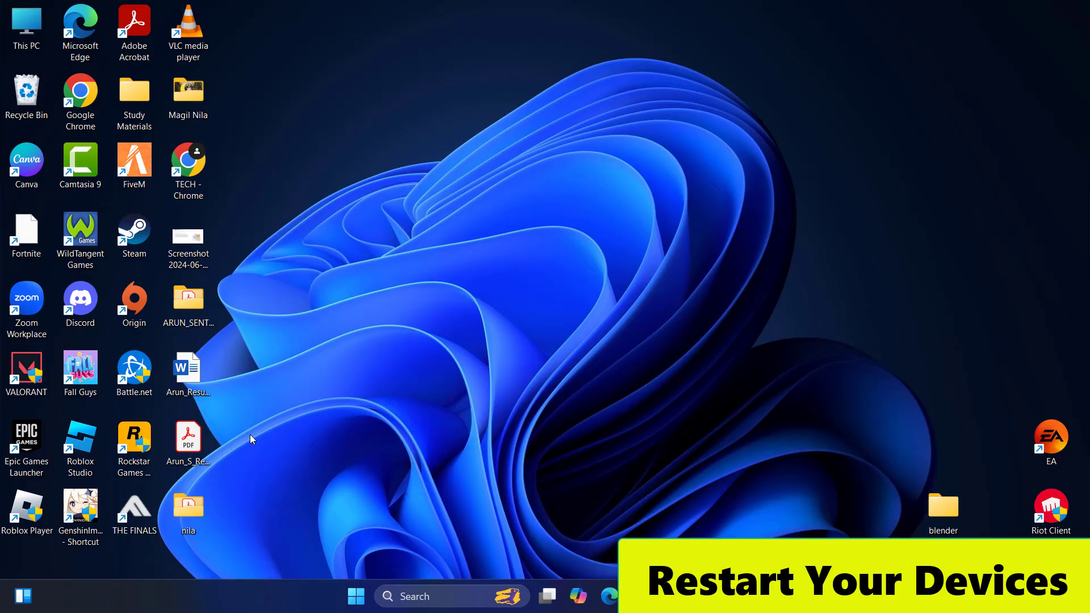
Step: Open the Shut Down Windows dialog from the desktop, choose Restart, and restart the computer
key(alt+F4)
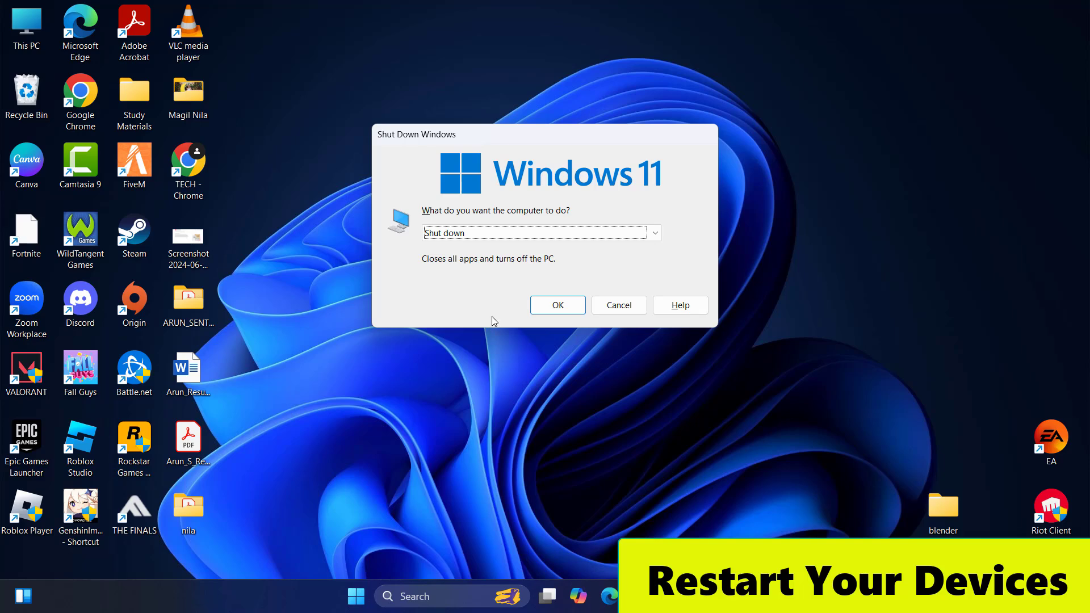
click(576, 235)
click(546, 290)
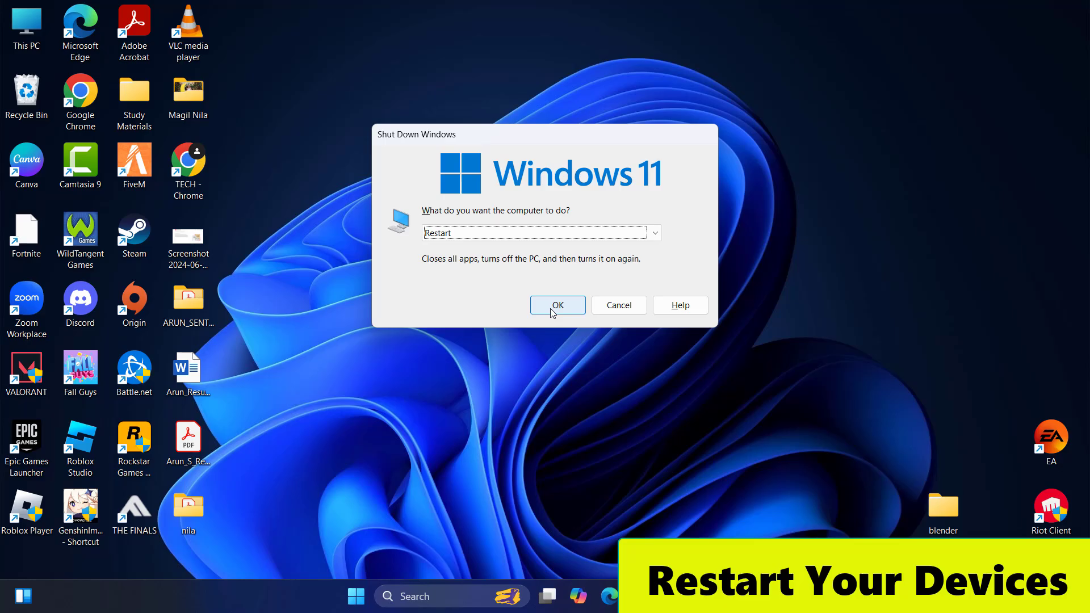
click(550, 308)
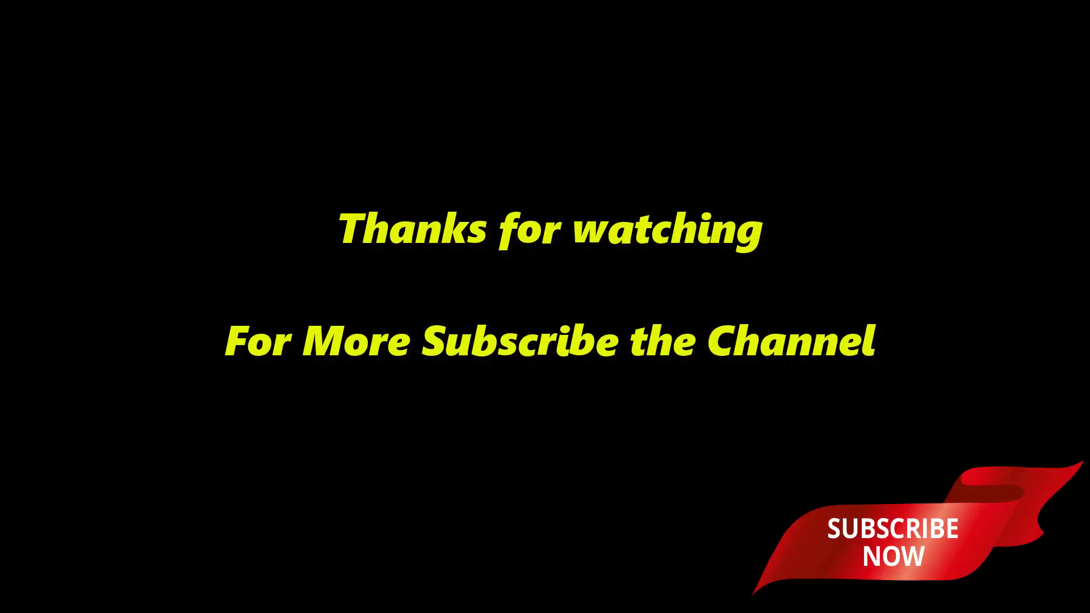